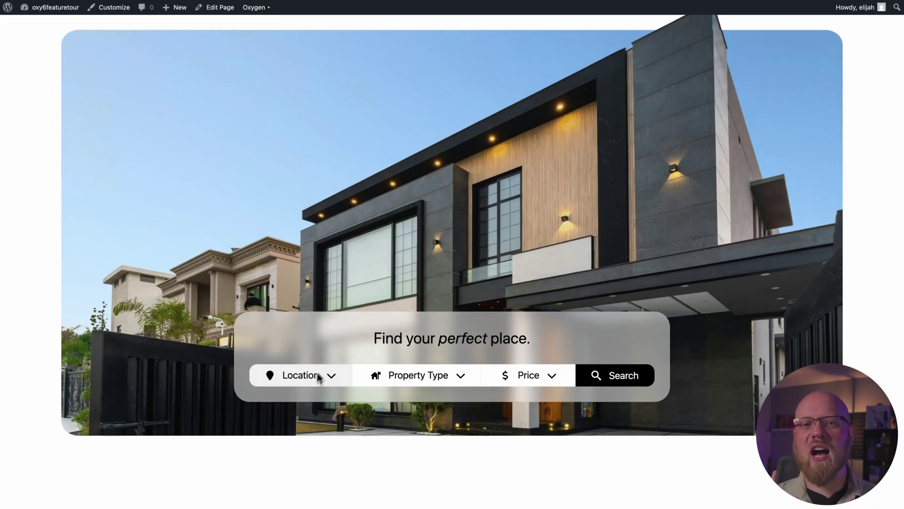
Step: Switch the live adventure tabs through Adventurous, Classical and Natural, then open the page in Oxygen
scroll(710, 132, down, 12)
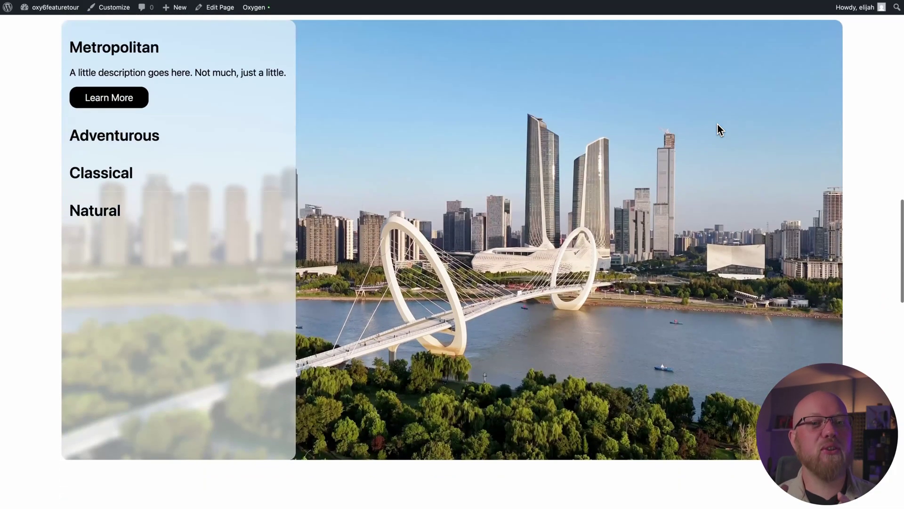
click(198, 141)
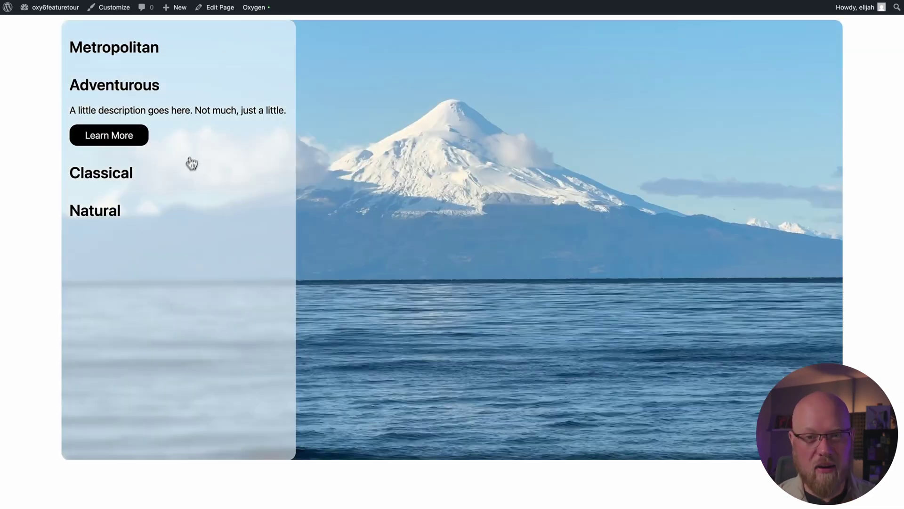
click(186, 172)
click(184, 212)
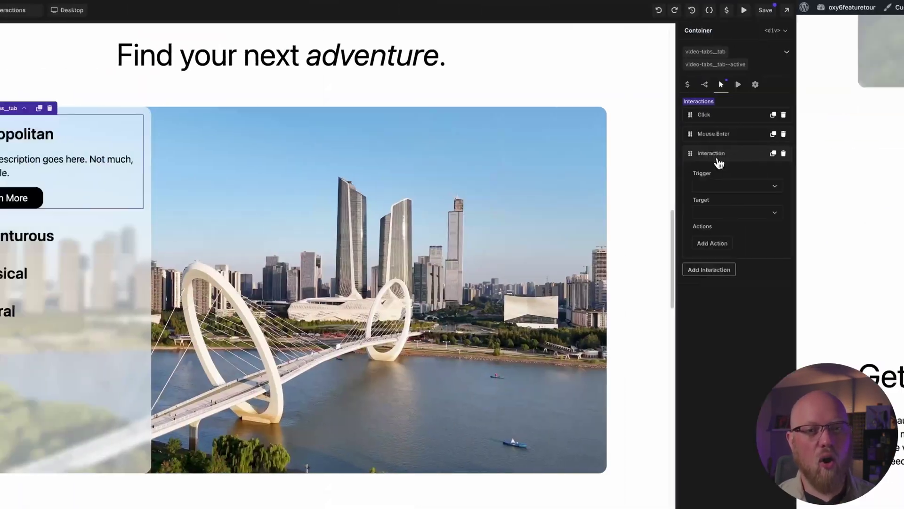
click(833, 190)
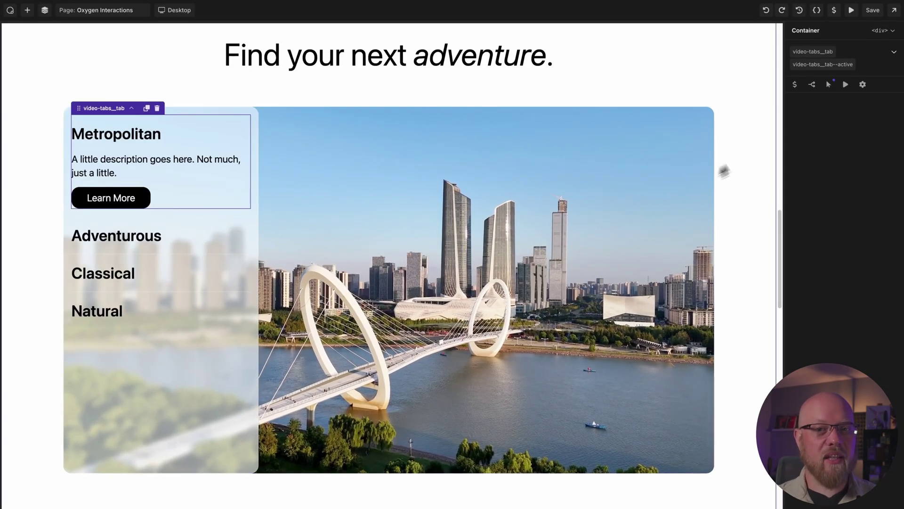
Step: Add a third interaction to the video-tabs__tab container beside its Click and Mouse Enter interactions
click(827, 89)
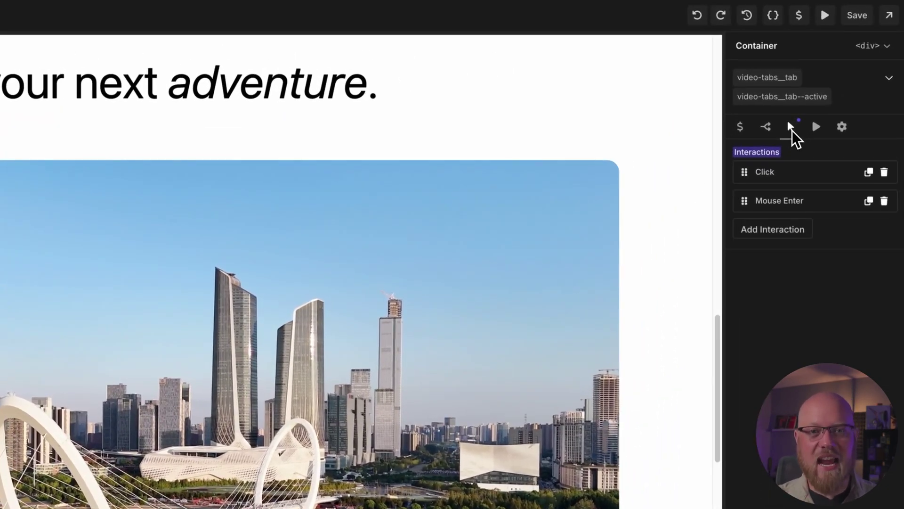
click(784, 231)
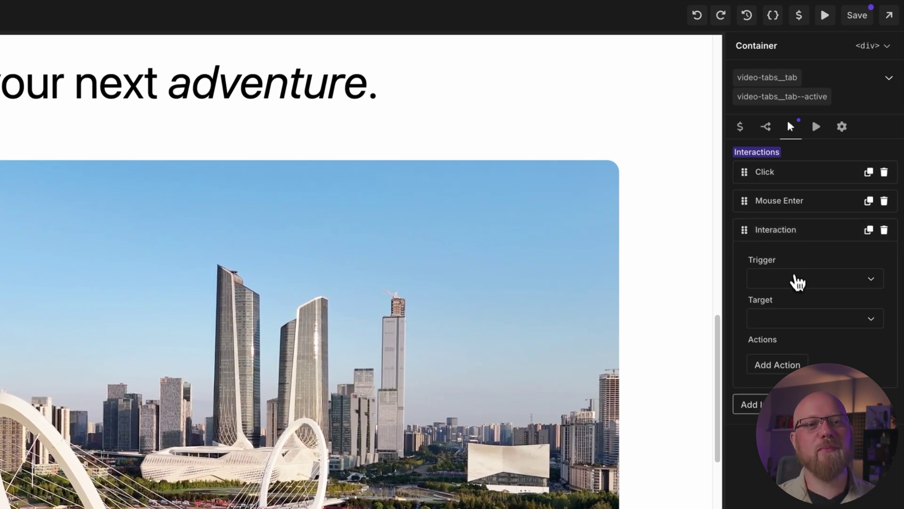
click(799, 286)
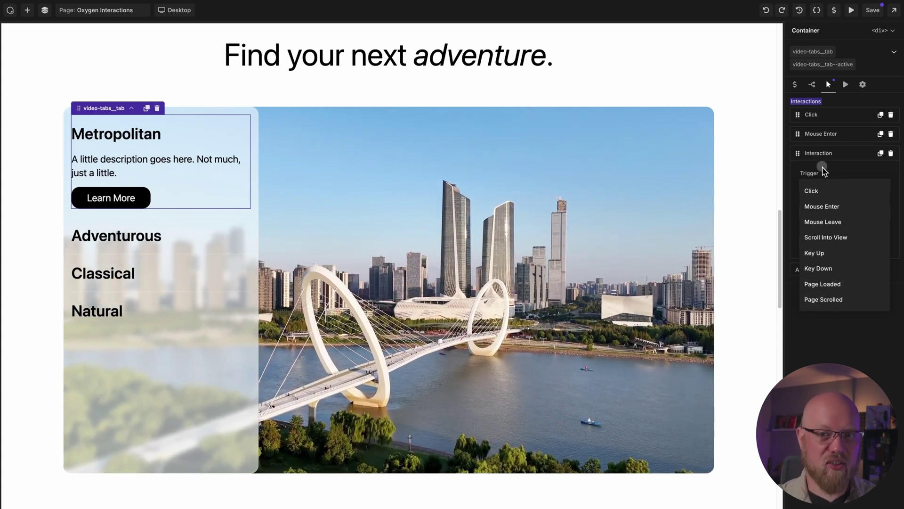
Step: Close the Trigger list and add one action with empty Action and Target fields
click(826, 189)
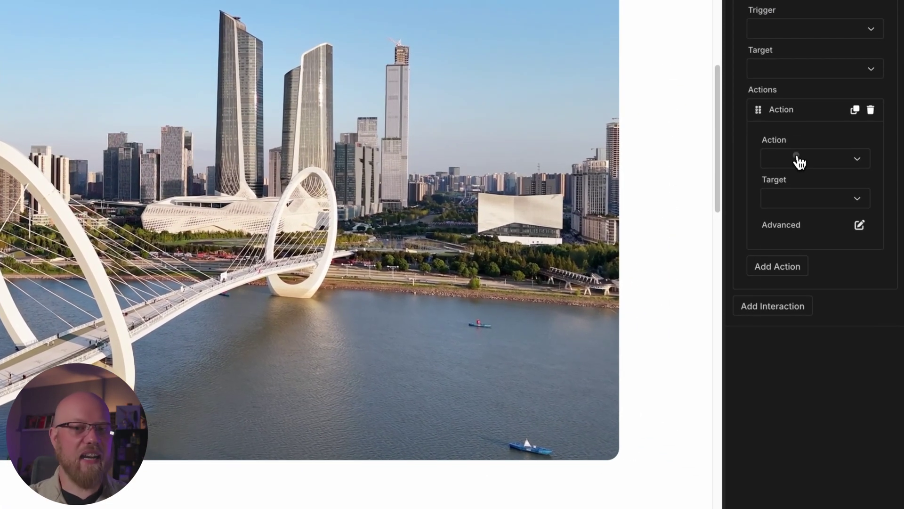
Step: Browse the full list of available action types in the Action dropdown
click(799, 161)
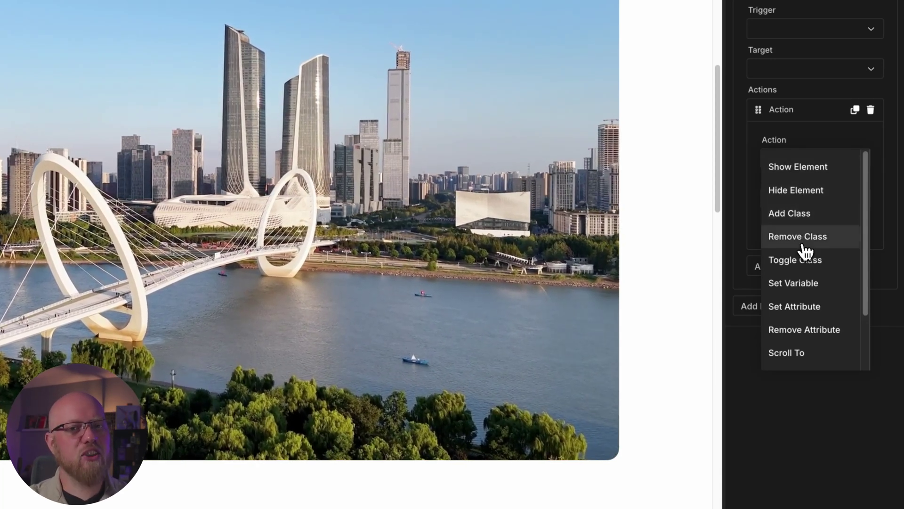
scroll(807, 295, down, 1)
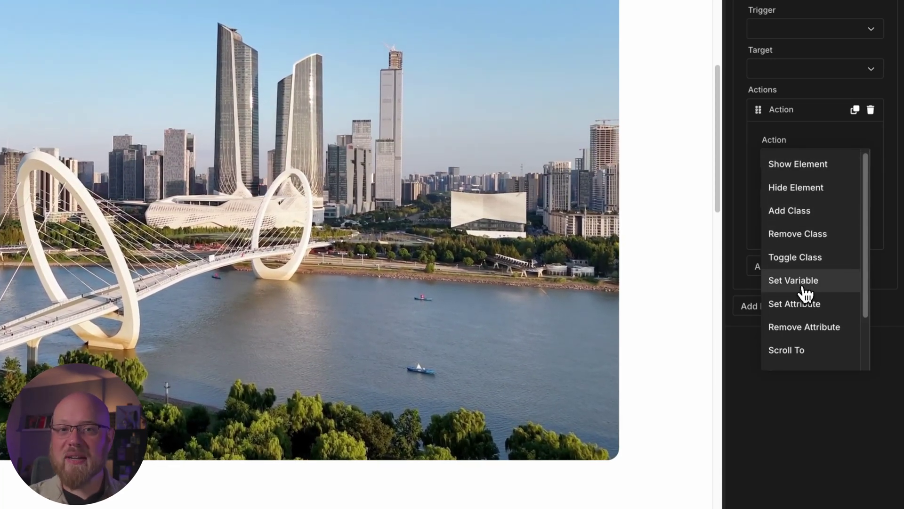
scroll(807, 295, down, 2)
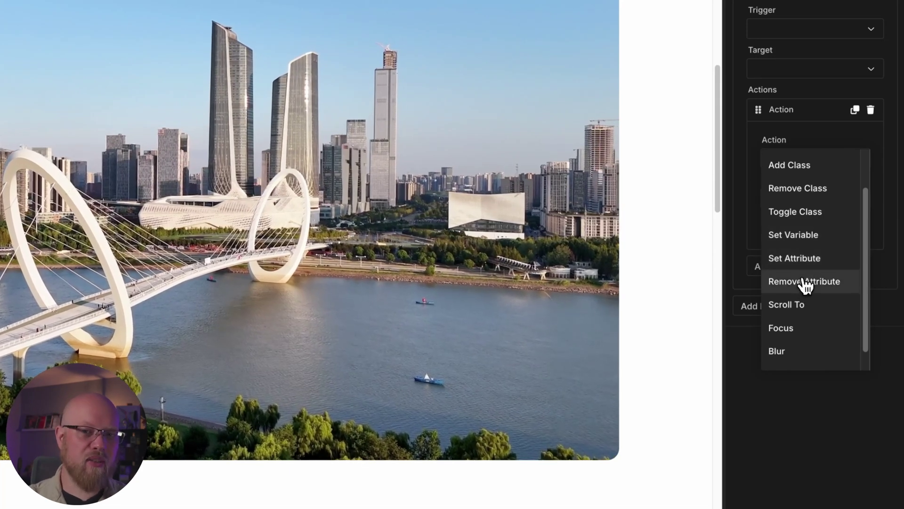
scroll(799, 306, down, 1)
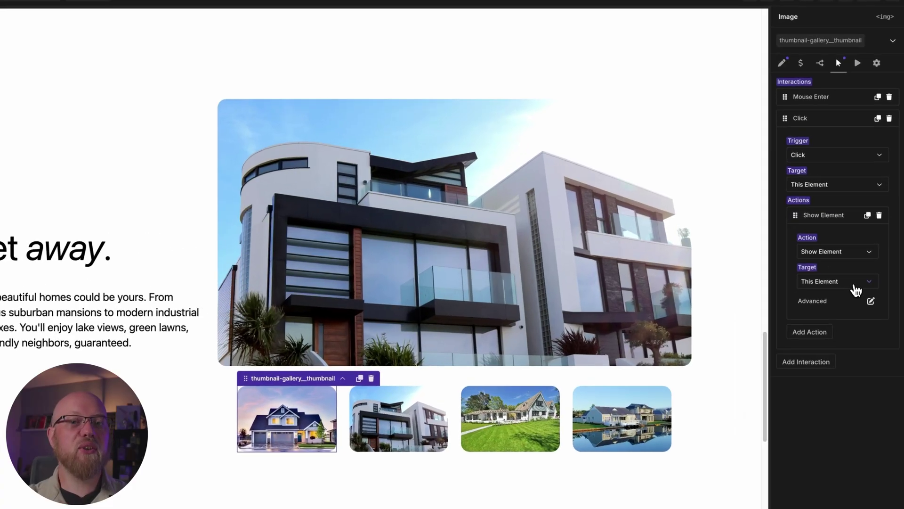
Step: Set the Show Element action's Target to CSS Selector .my-selector with Match set to Children of Target
click(854, 289)
click(824, 360)
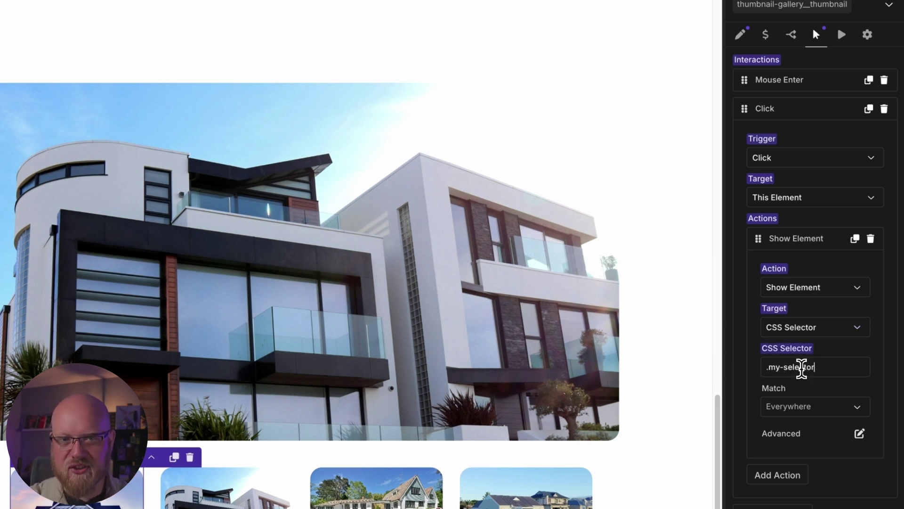
click(857, 408)
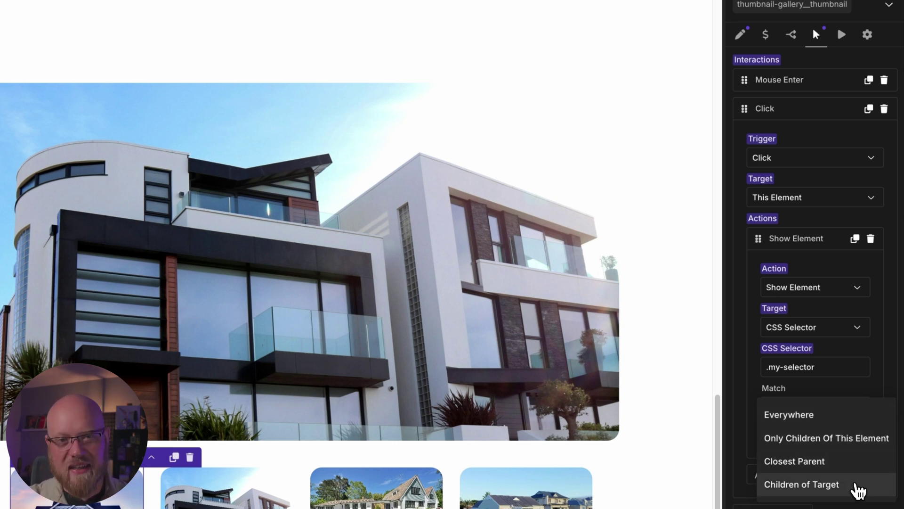
click(859, 488)
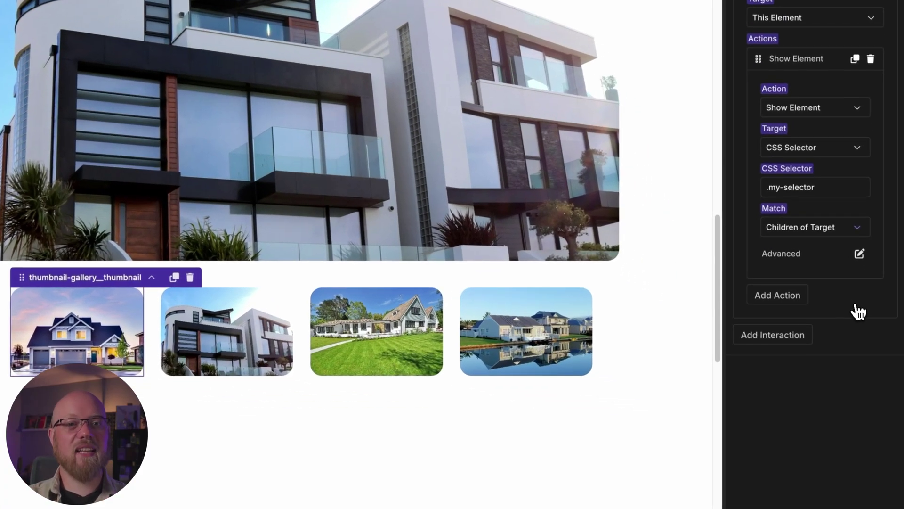
Step: Toggle Run Only Once on and back off in the action's advanced options, then view Choose Breakpoints
click(861, 254)
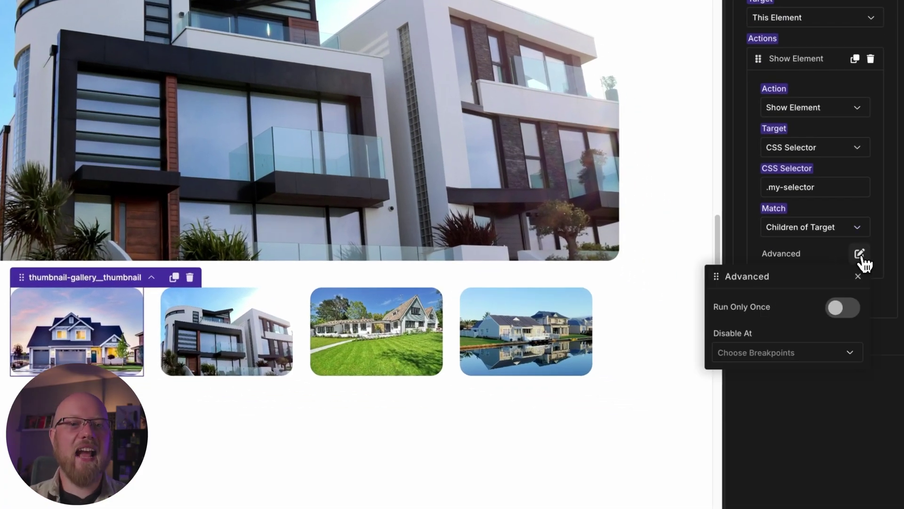
click(851, 307)
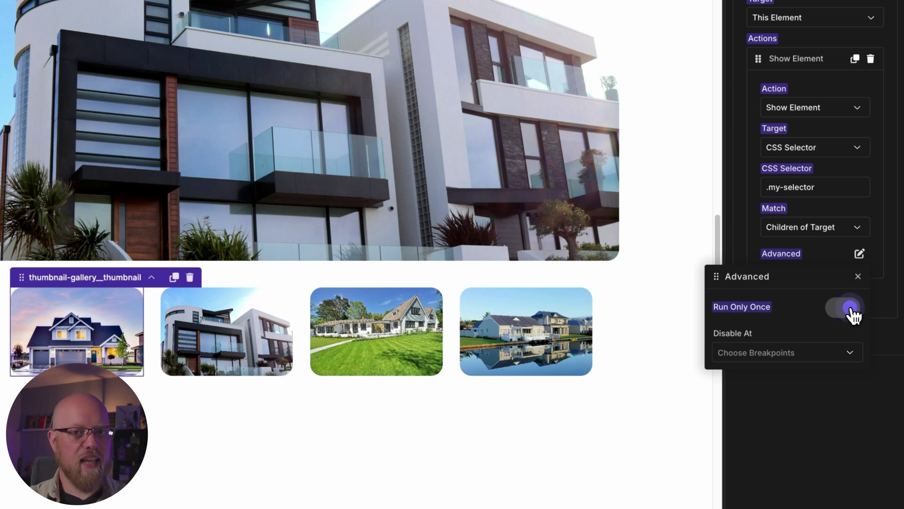
click(850, 309)
click(848, 352)
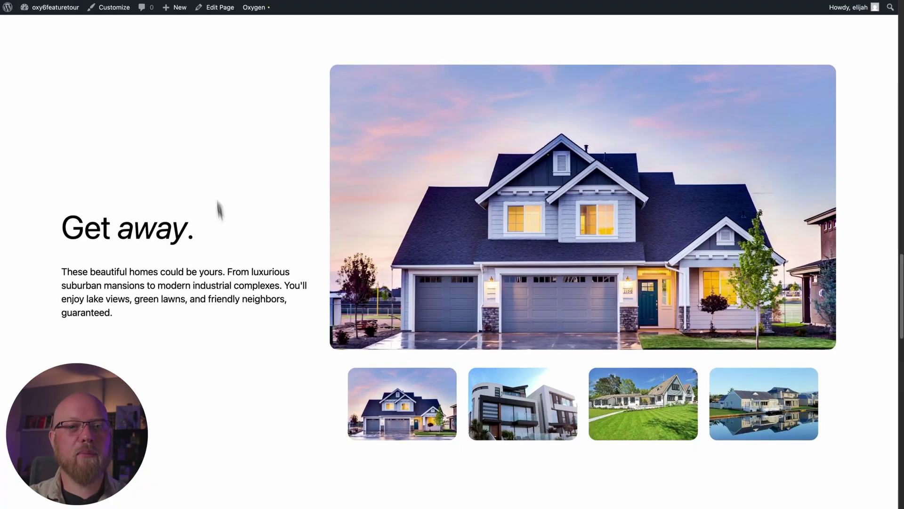
Step: Swap the live main image through the first, modern, lawn and lake house thumbnails
click(400, 404)
click(535, 405)
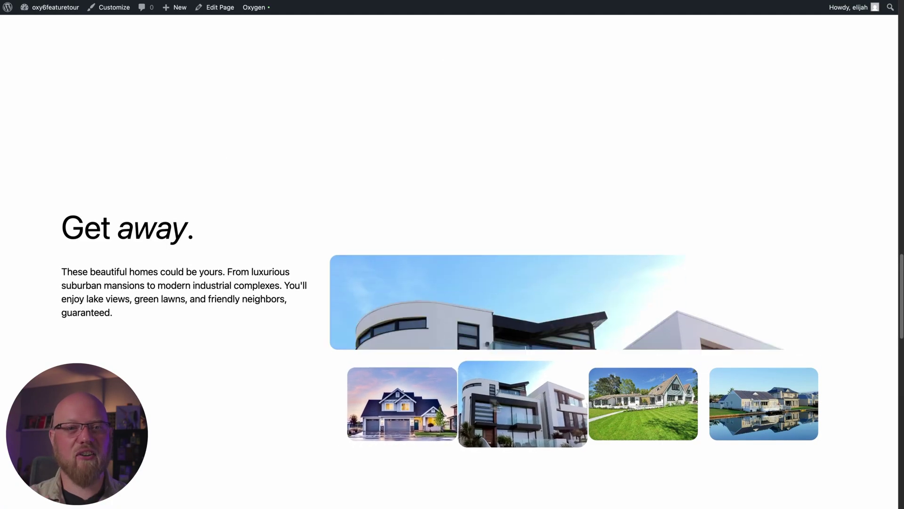
click(628, 414)
click(754, 415)
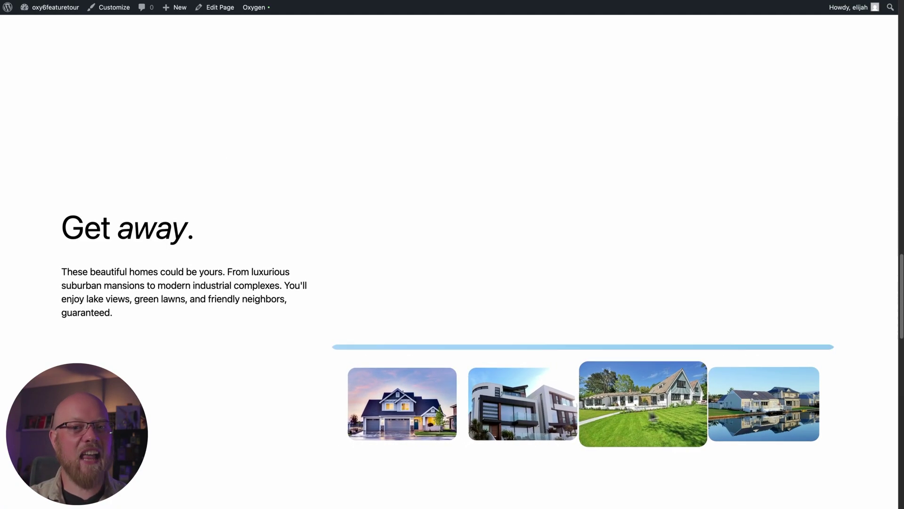
click(676, 414)
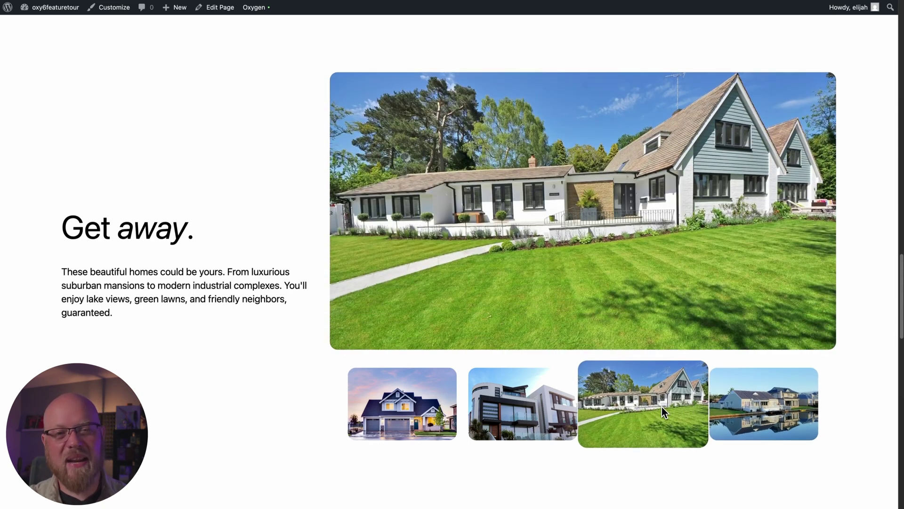
click(535, 408)
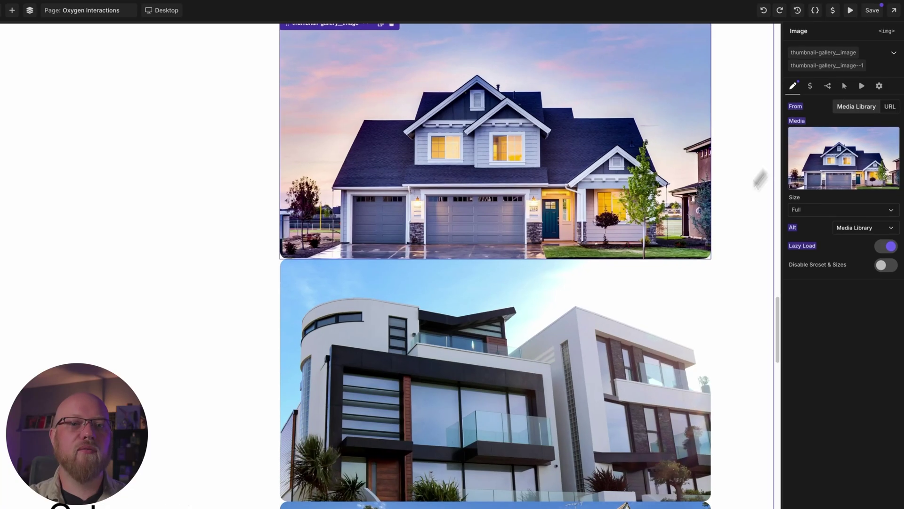
Step: Give the second gallery image the class thumbnail-gallery__image--2
scroll(541, 490, down, 5)
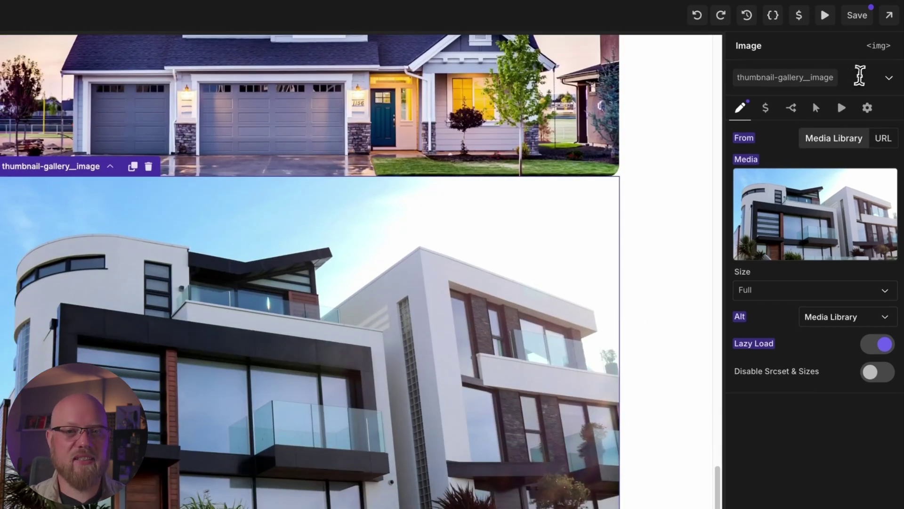
click(862, 75)
text(thumbnail-gallery__image--2)
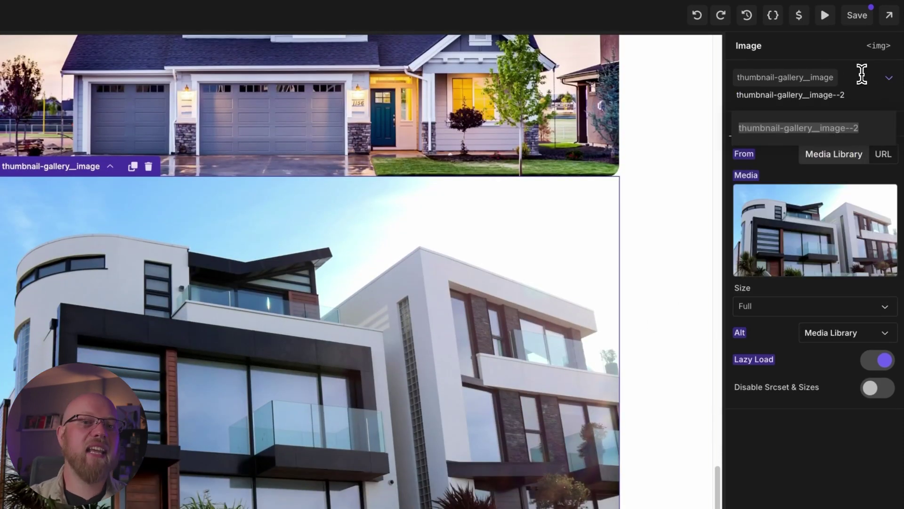
key(Return)
scroll(642, 252, down, 4)
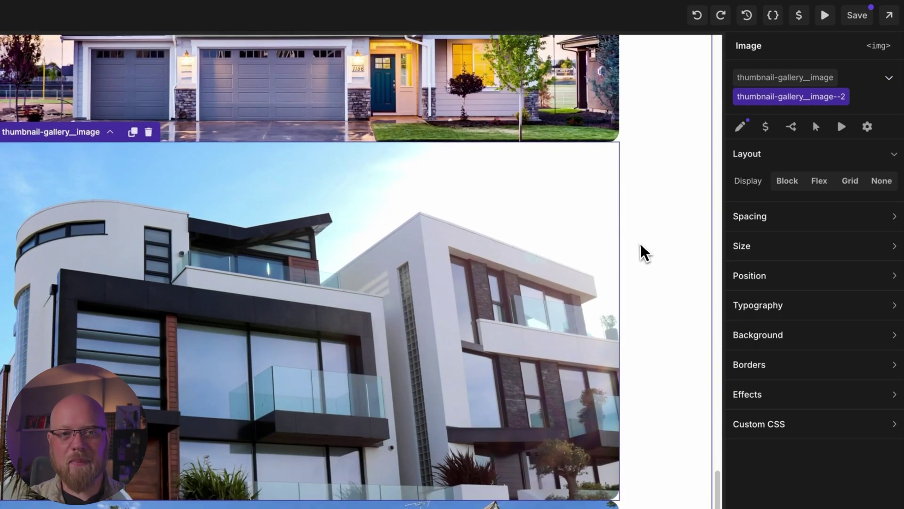
Step: Give the third gallery image the class thumbnail-gallery__image--3, then select the fourth image
click(578, 372)
scroll(578, 372, down, 2)
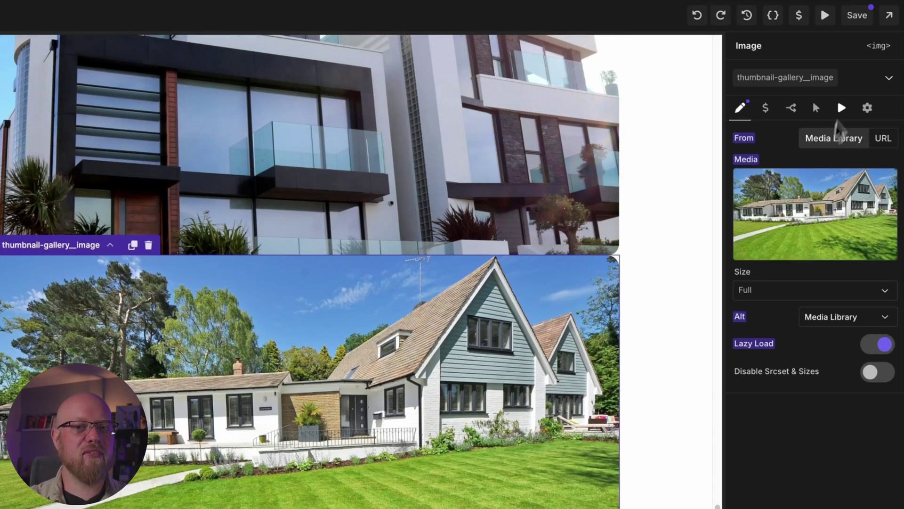
click(850, 77)
text(thumbnail-gallery__image--2)
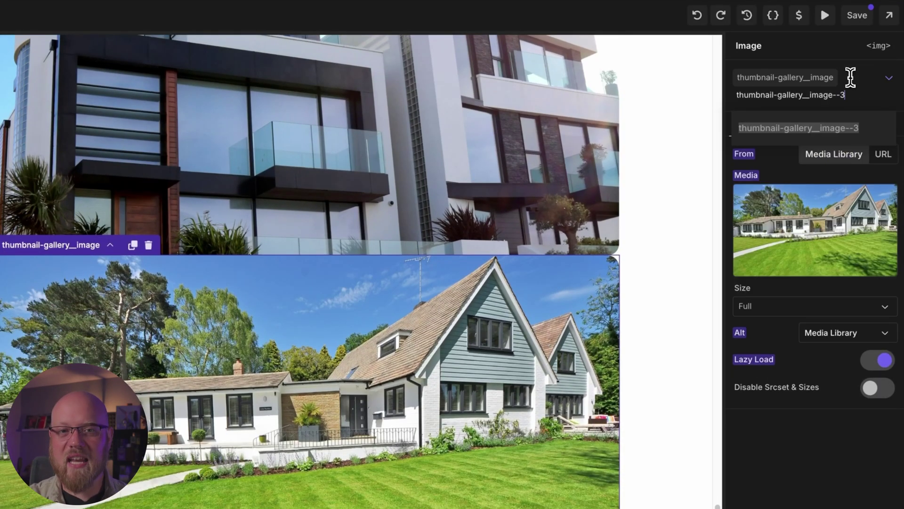
key(Return)
scroll(666, 303, down, 6)
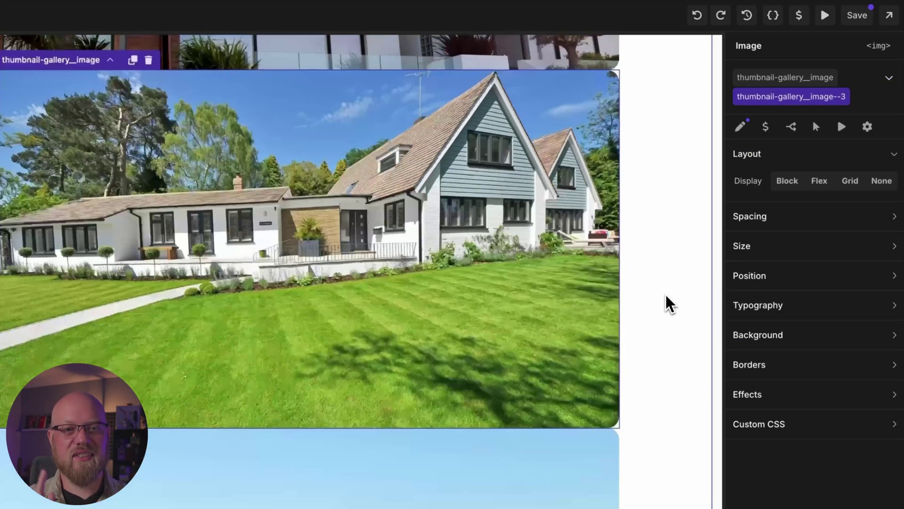
click(812, 99)
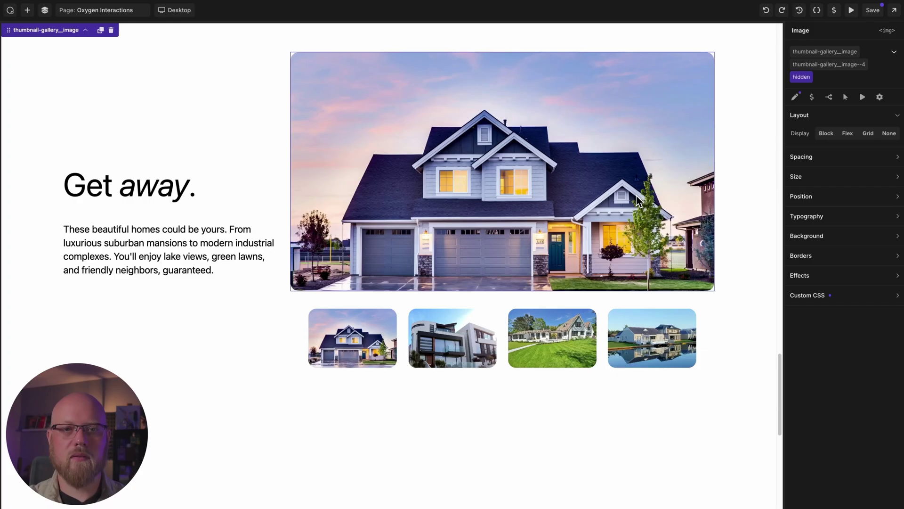
Step: Add a Mouse Enter interaction to the first thumbnail, targeting This Element
click(367, 344)
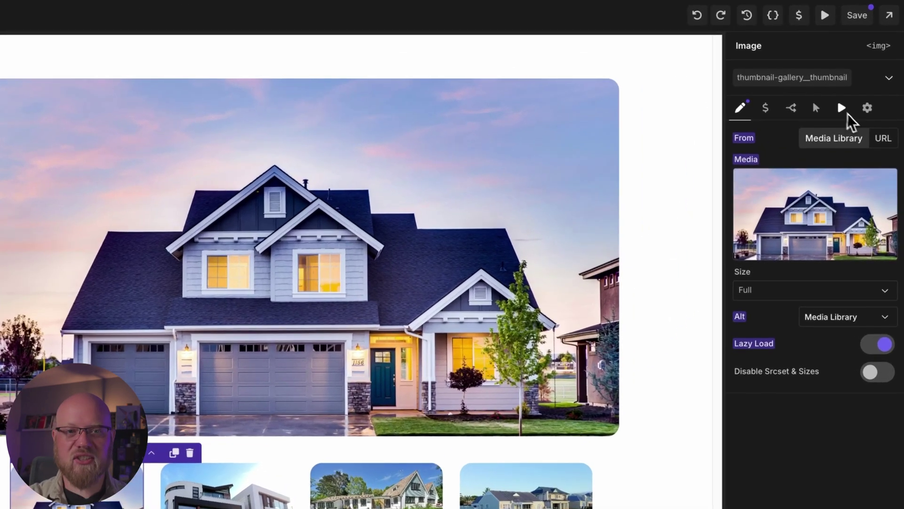
click(817, 108)
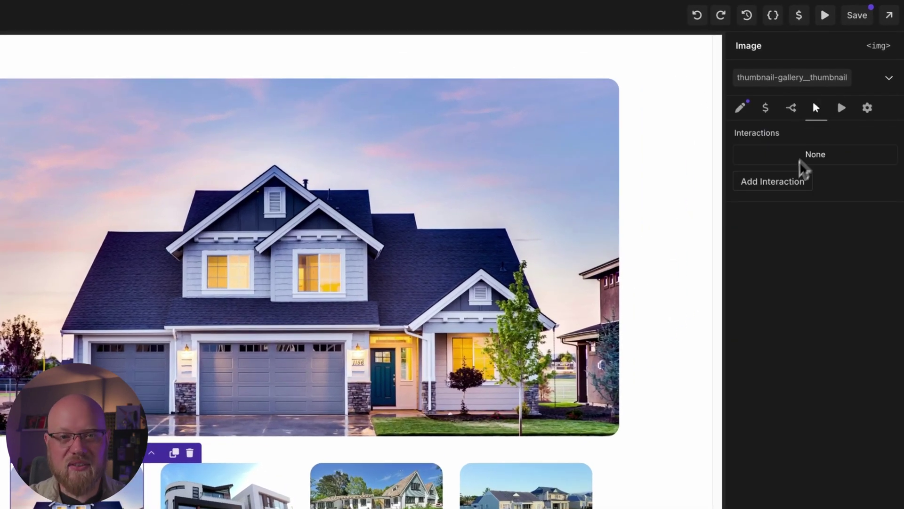
click(796, 182)
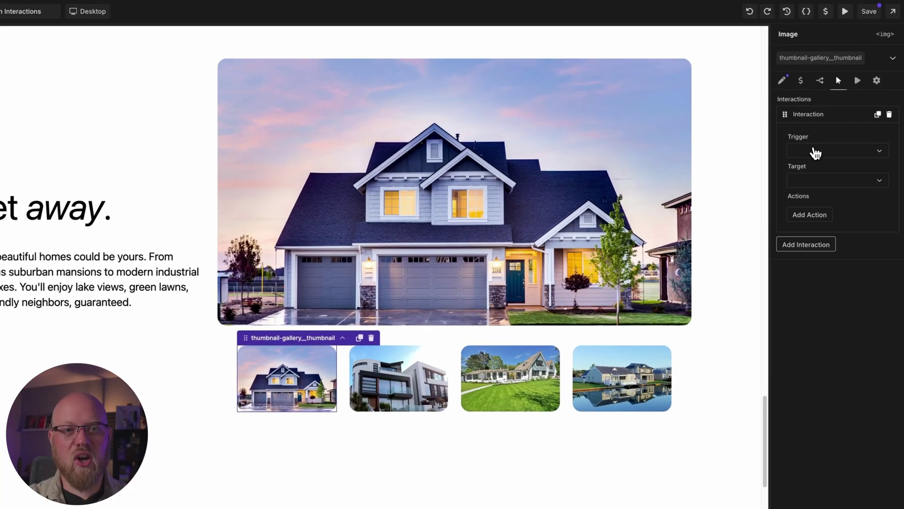
click(812, 151)
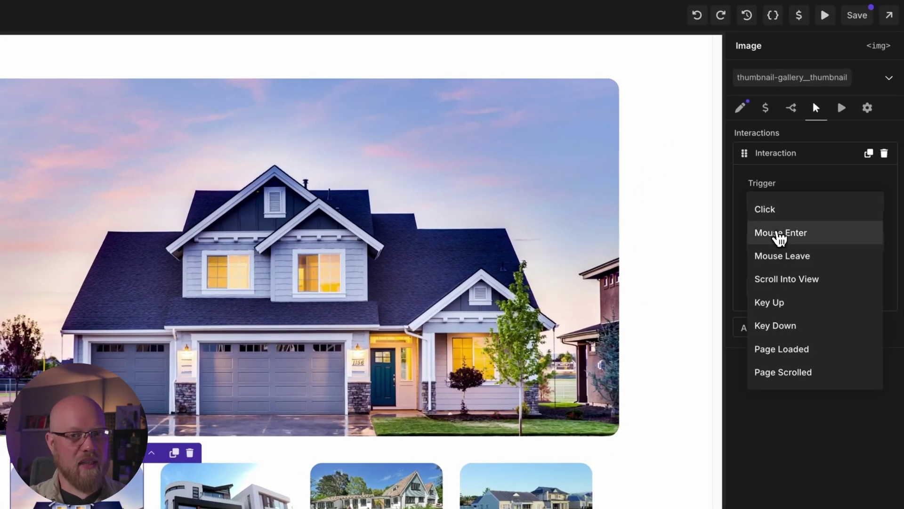
click(781, 237)
click(783, 243)
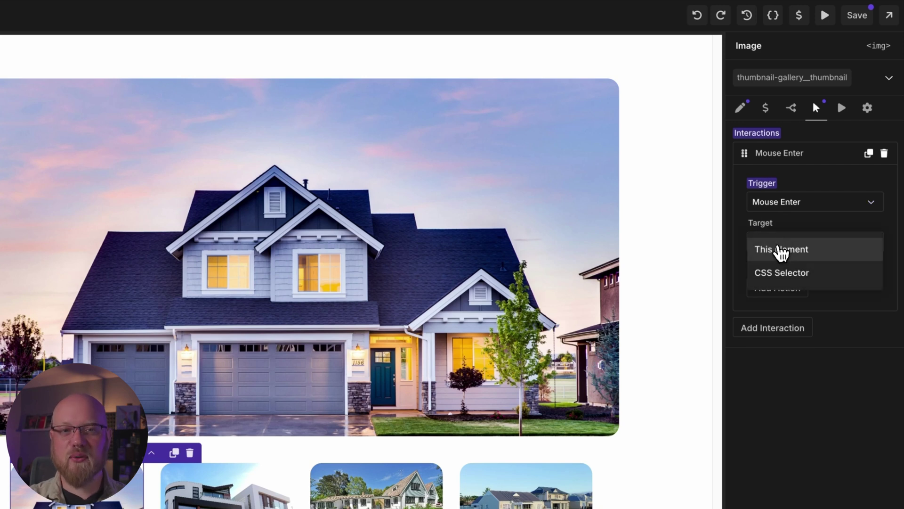
click(782, 249)
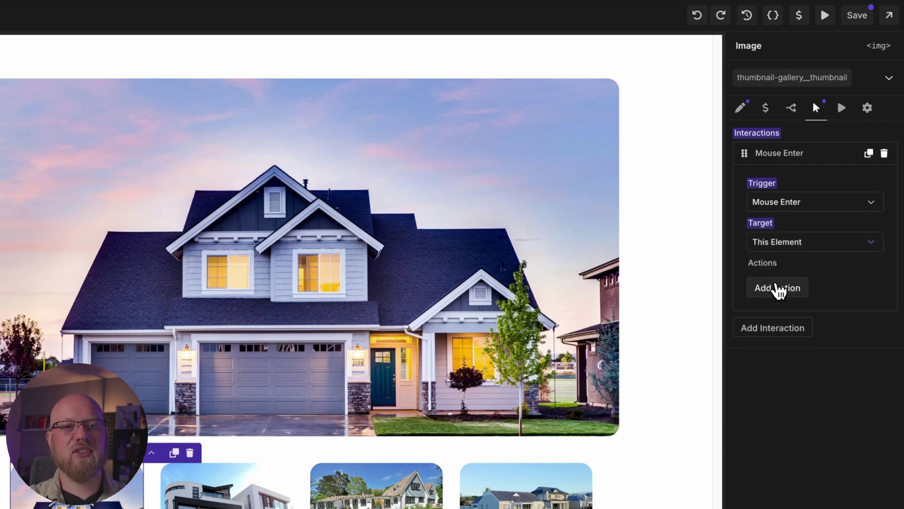
Step: Add a Show Element action to it with a CSS Selector target
click(778, 288)
click(785, 332)
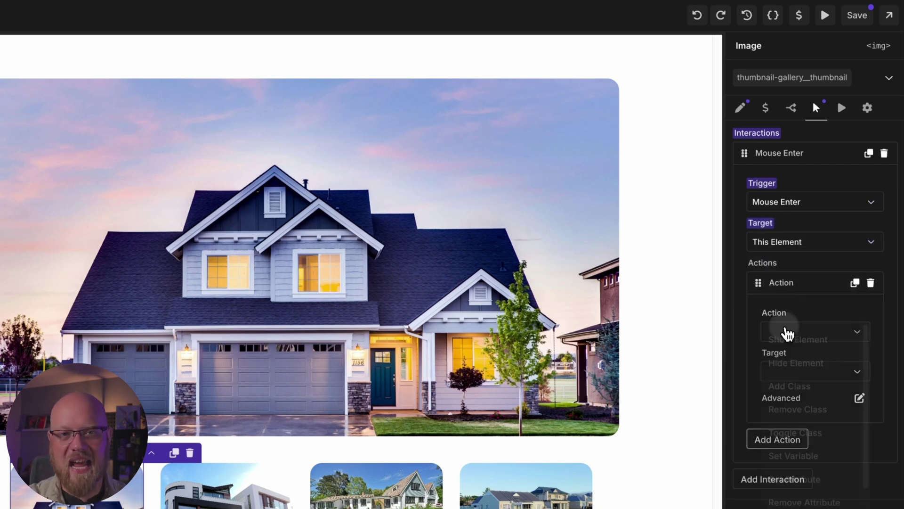
click(788, 347)
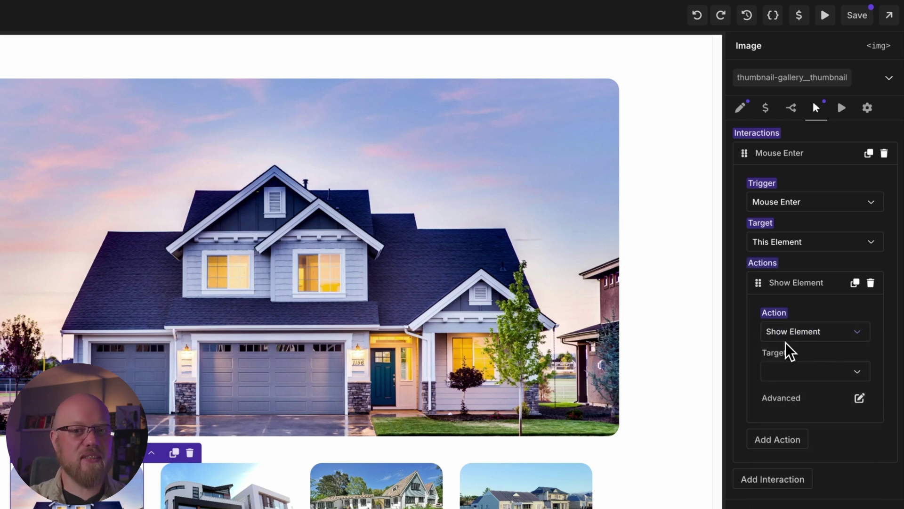
click(791, 375)
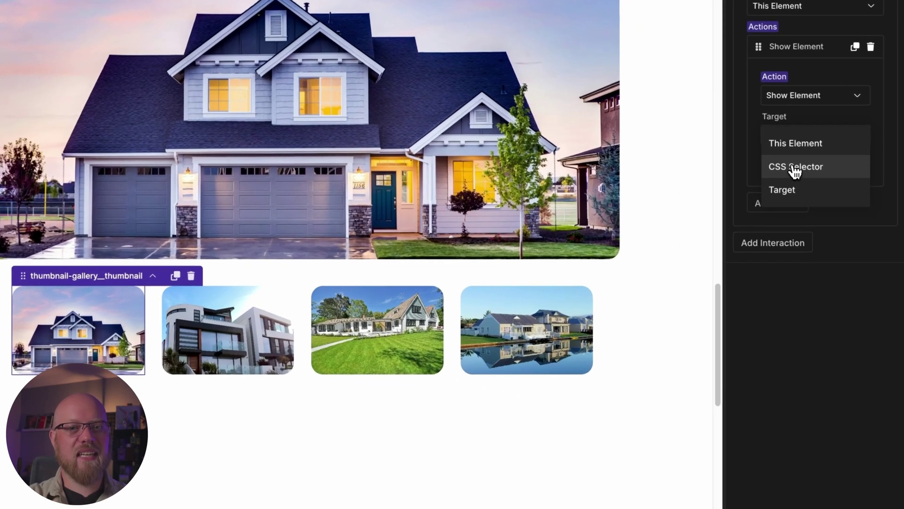
click(795, 170)
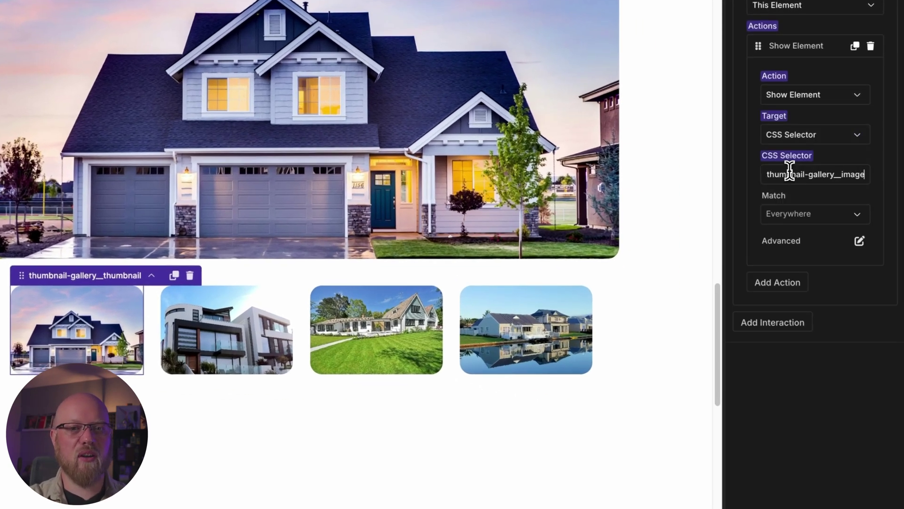
Step: Add a Hide Element action targeting CSS selector thumbnail-gallery__image--2
click(785, 53)
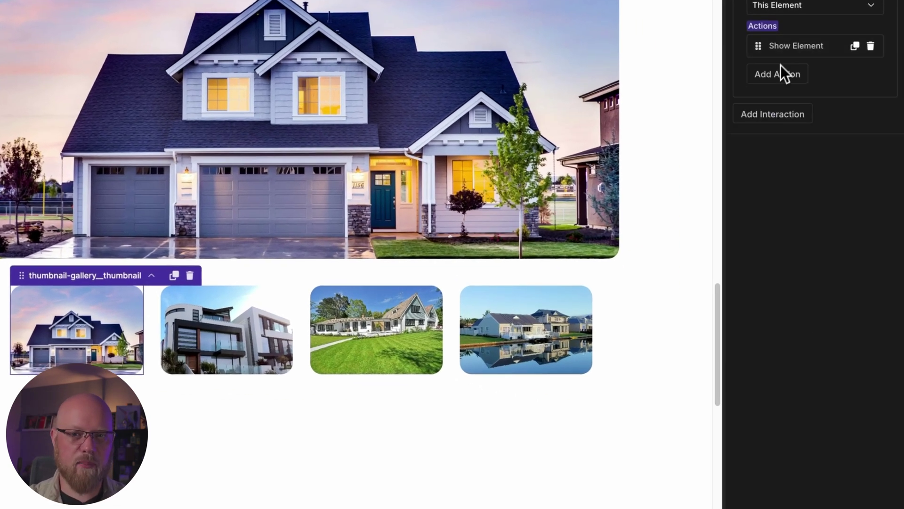
click(781, 74)
click(799, 124)
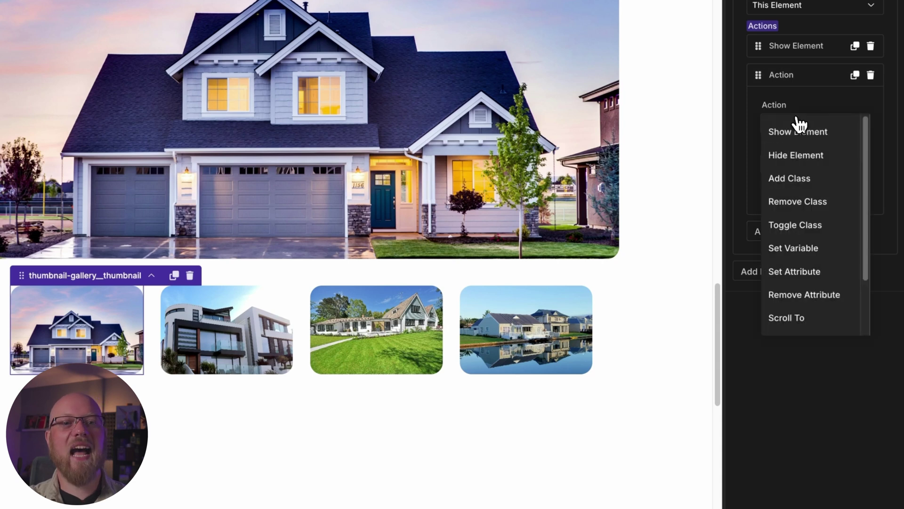
click(799, 156)
click(809, 165)
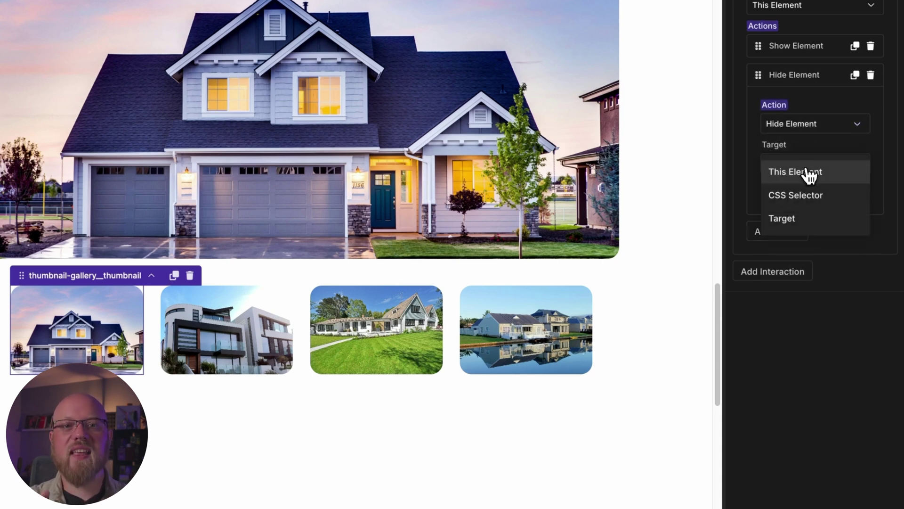
click(799, 195)
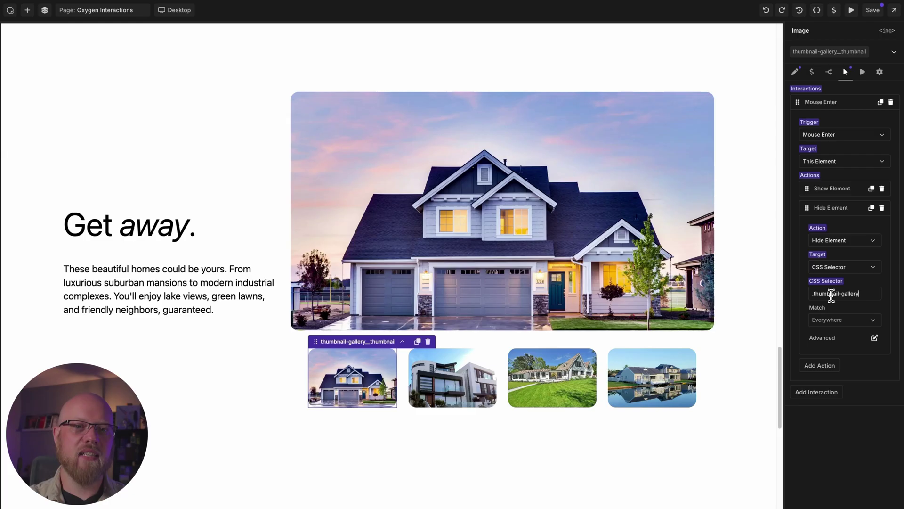
text(__image--2)
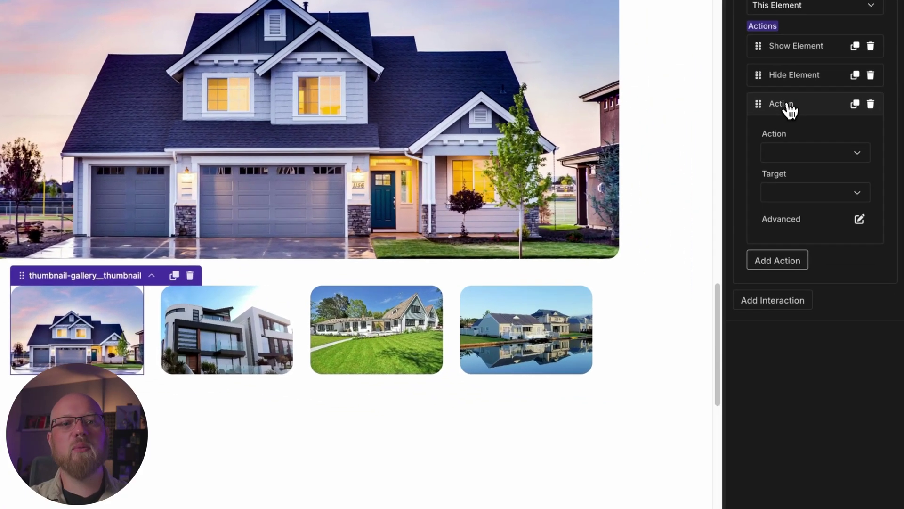
Step: Make the third action Remove Class, targeting the gallery image class by CSS selector
click(799, 153)
click(801, 228)
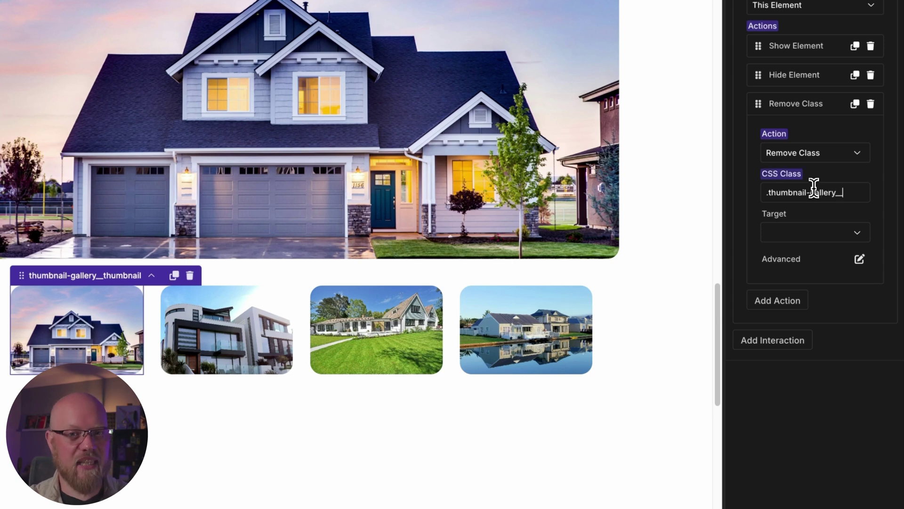
click(802, 233)
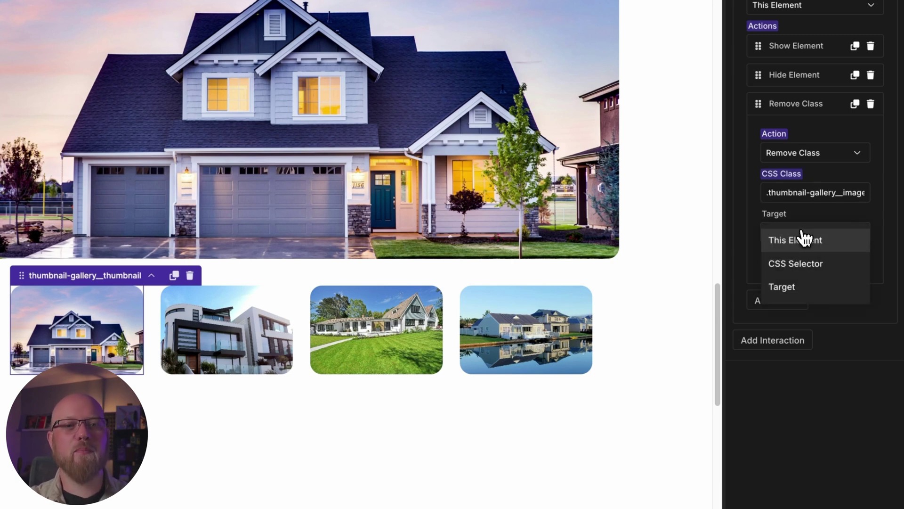
click(801, 263)
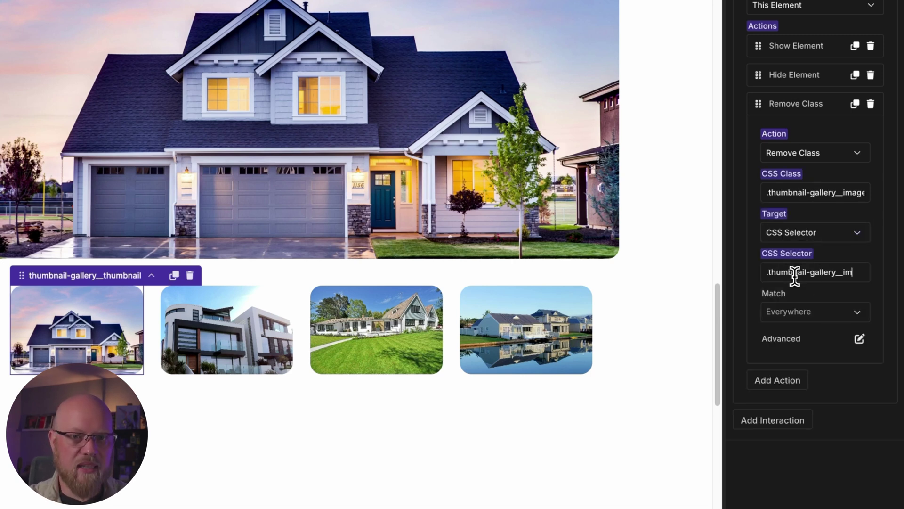
click(822, 113)
Step: Duplicate the Remove Class action and change the copy to Add Class
click(853, 106)
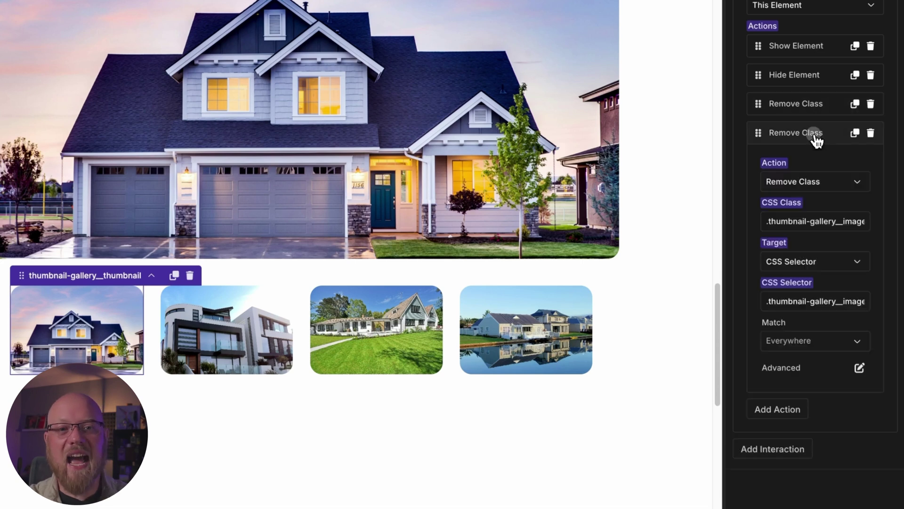
click(804, 183)
click(791, 235)
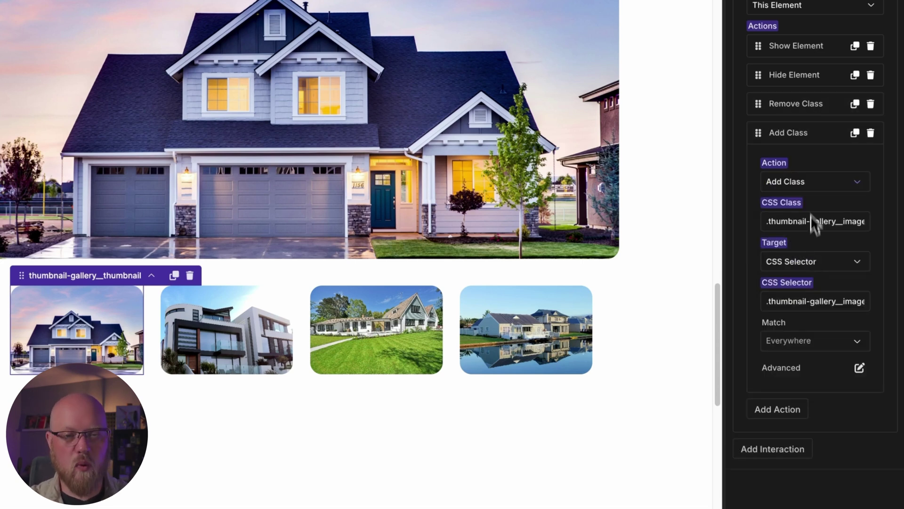
click(813, 134)
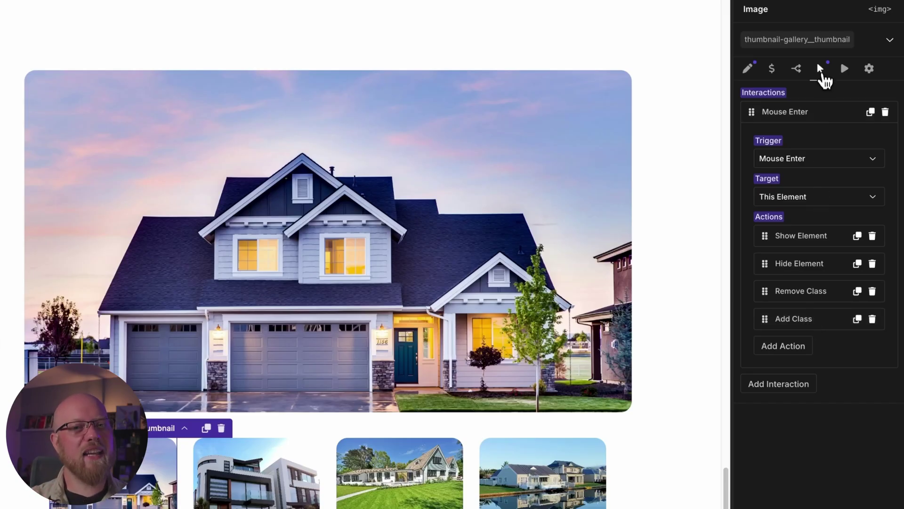
Step: Paste the first thumbnail's interactions onto the modern house thumbnail and check its Mouse Enter actions
right_click(822, 70)
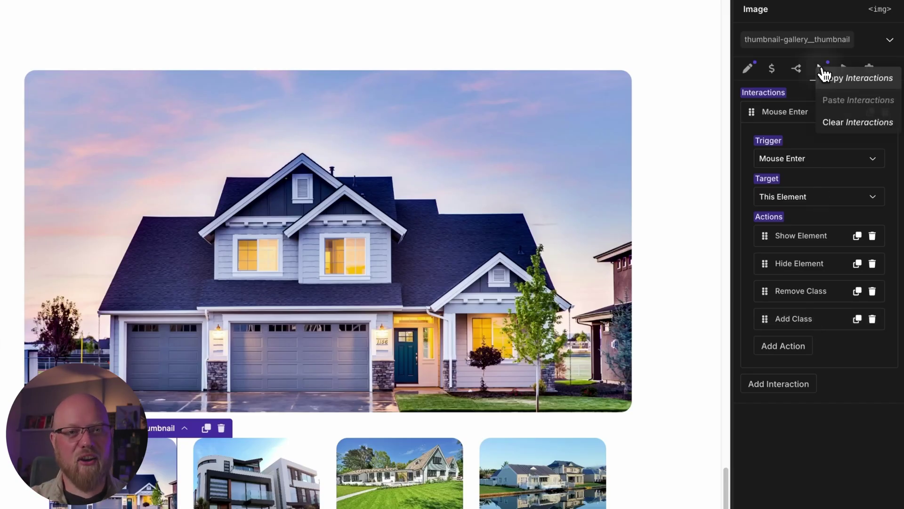
click(834, 79)
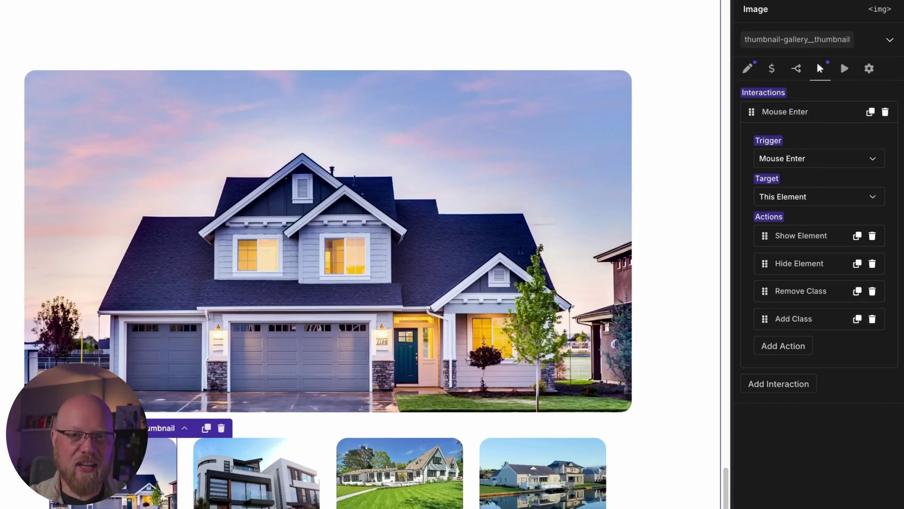
click(256, 471)
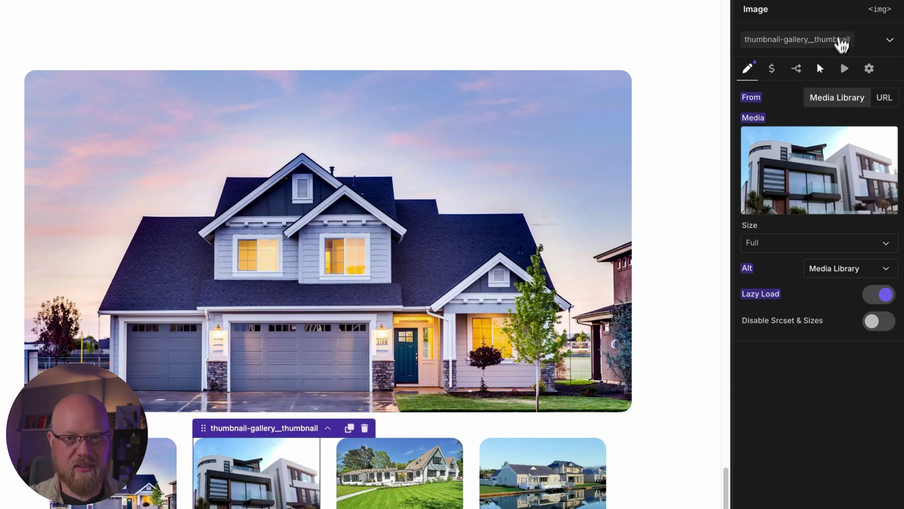
right_click(823, 70)
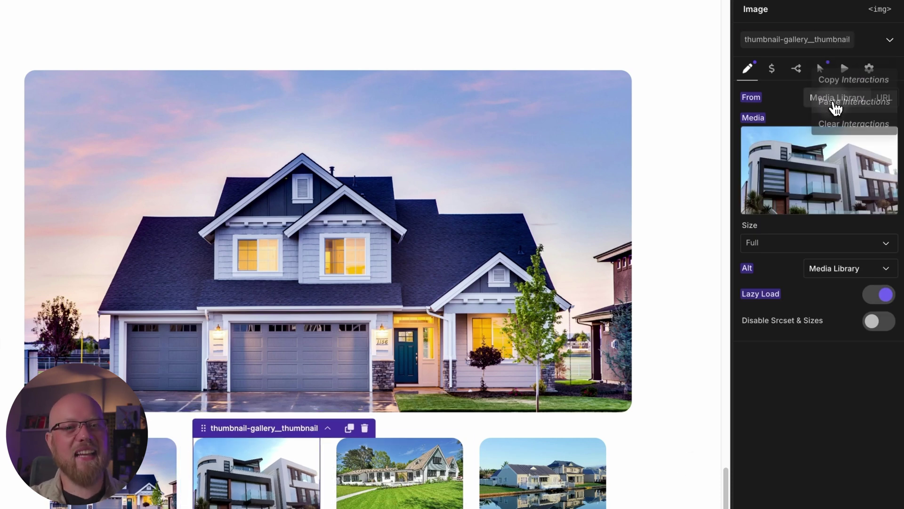
click(836, 102)
click(822, 71)
click(813, 116)
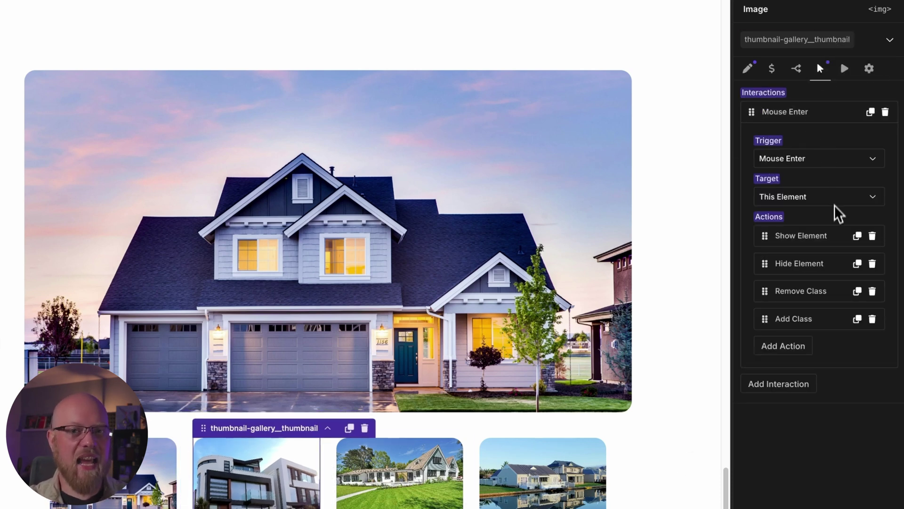
click(828, 239)
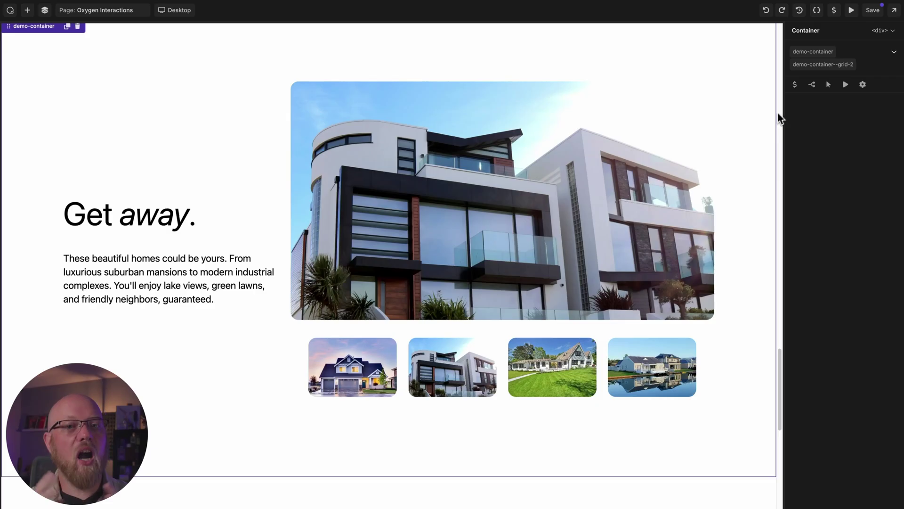
Step: Show the .thumbnail-gallery__image--transition custom CSS with its 1s thumbgalreveal animation in the expanded editor
click(818, 11)
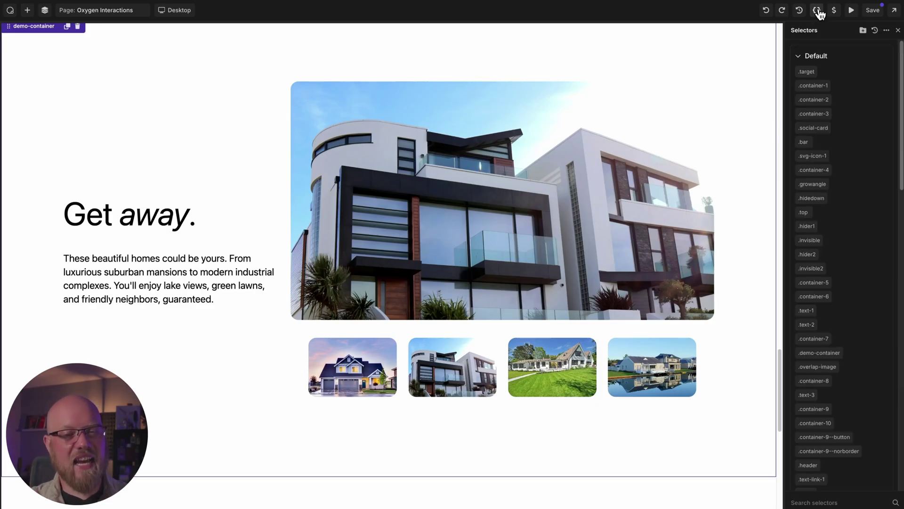
scroll(897, 113, down, 15)
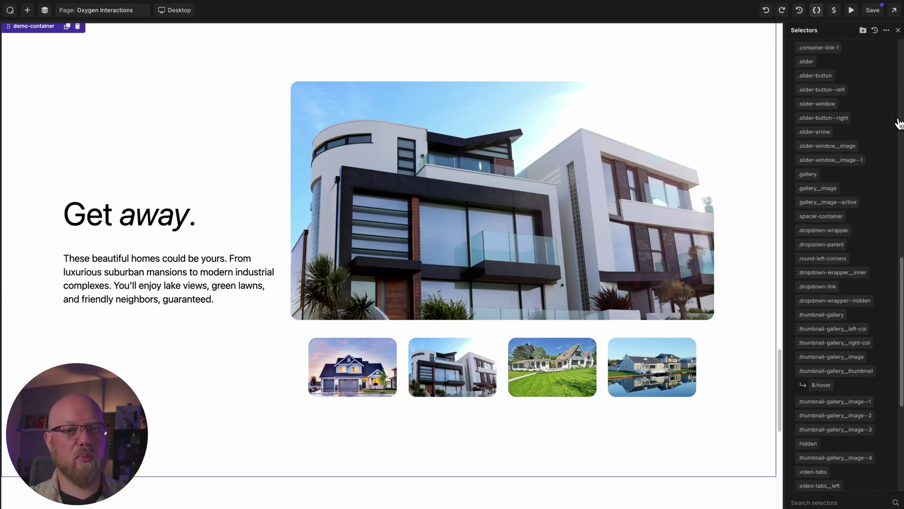
scroll(900, 125, down, 4)
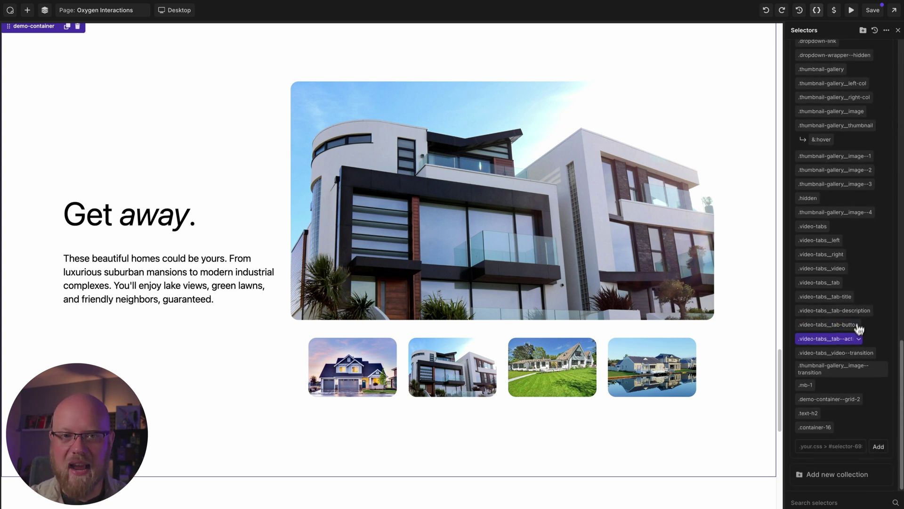
click(850, 373)
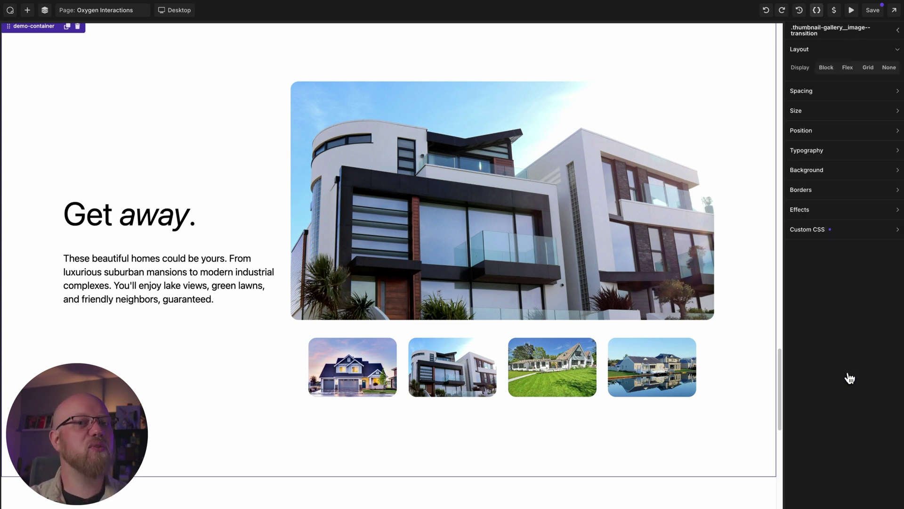
click(885, 234)
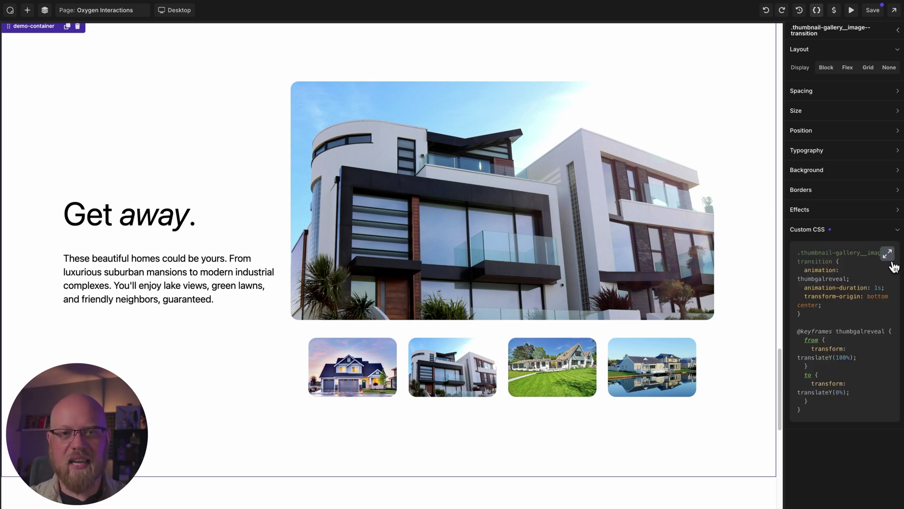
click(888, 255)
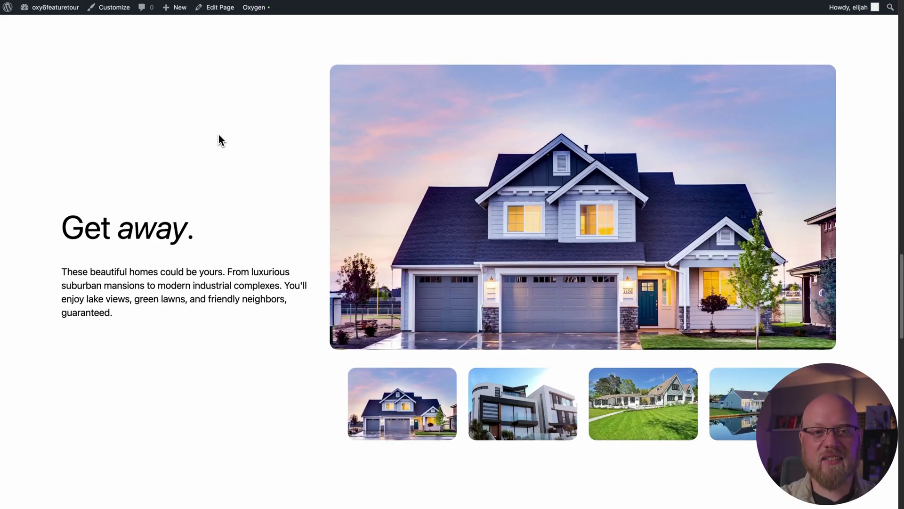
Step: On the live page, hover the first, modern, lawn and lake house thumbnails, then the lawn again
click(403, 403)
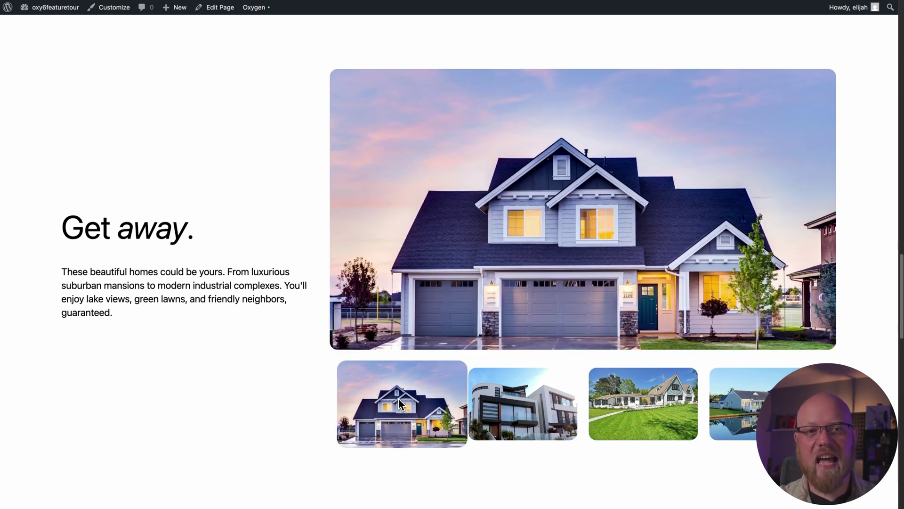
click(523, 404)
click(642, 410)
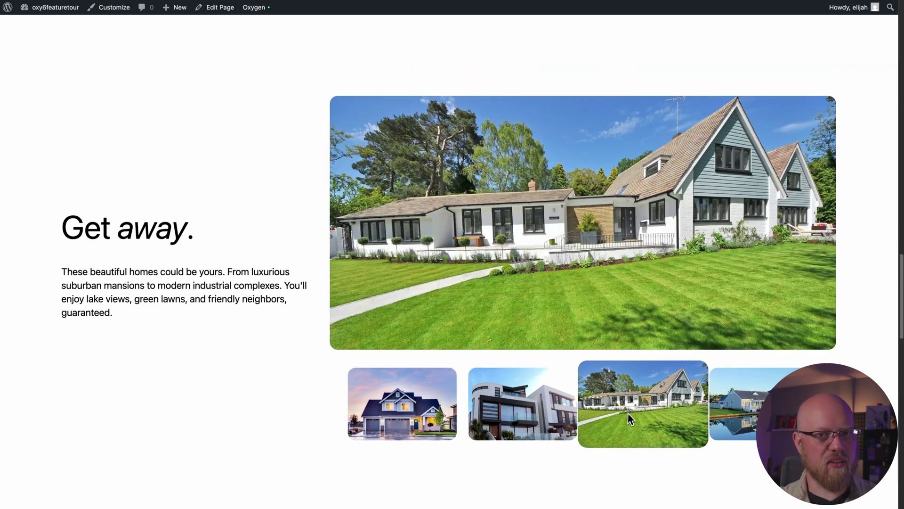
click(734, 407)
click(662, 412)
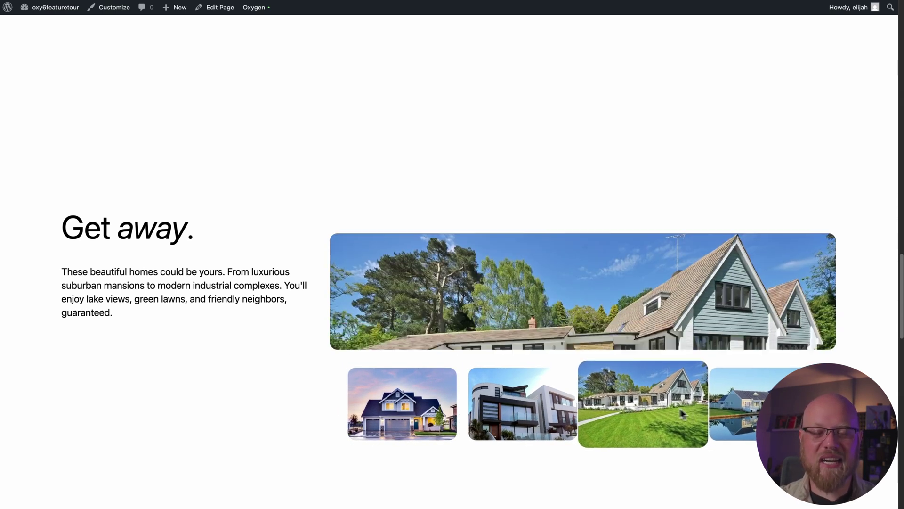